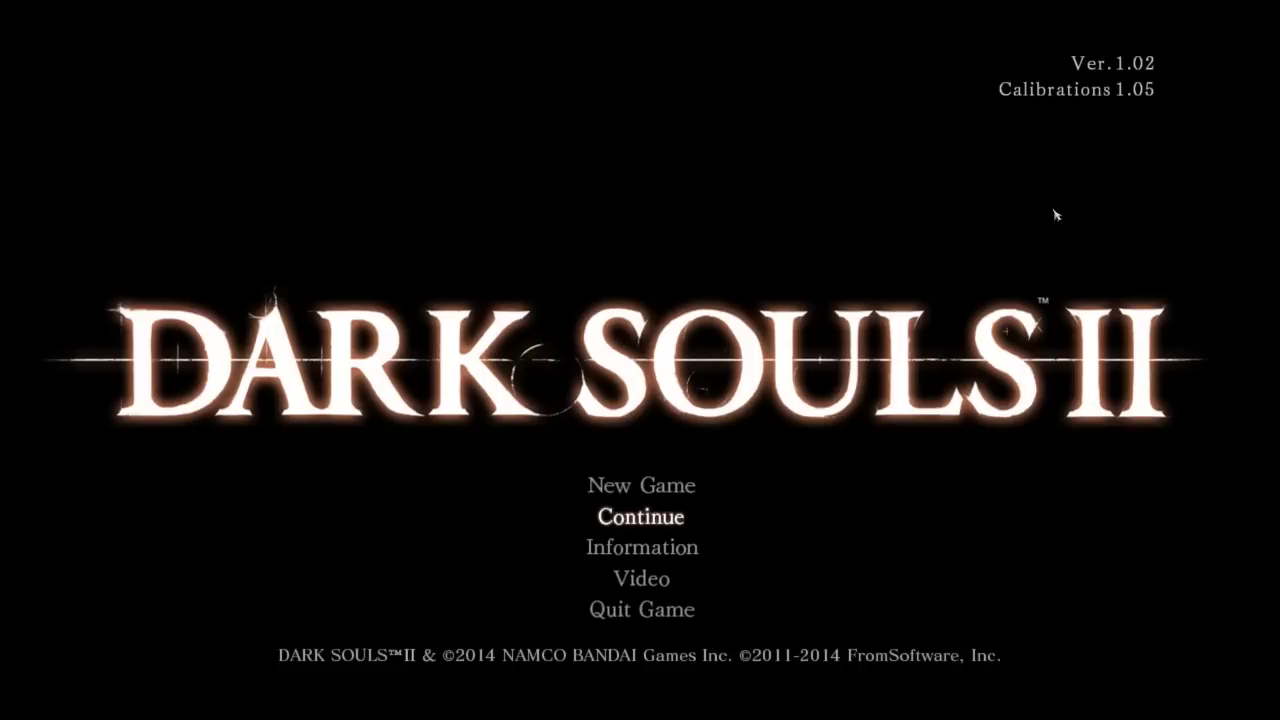
Quit Dark Souls II from its title screen and minimize the Steam library window.
key(Down)
key(Down)
key(Down)
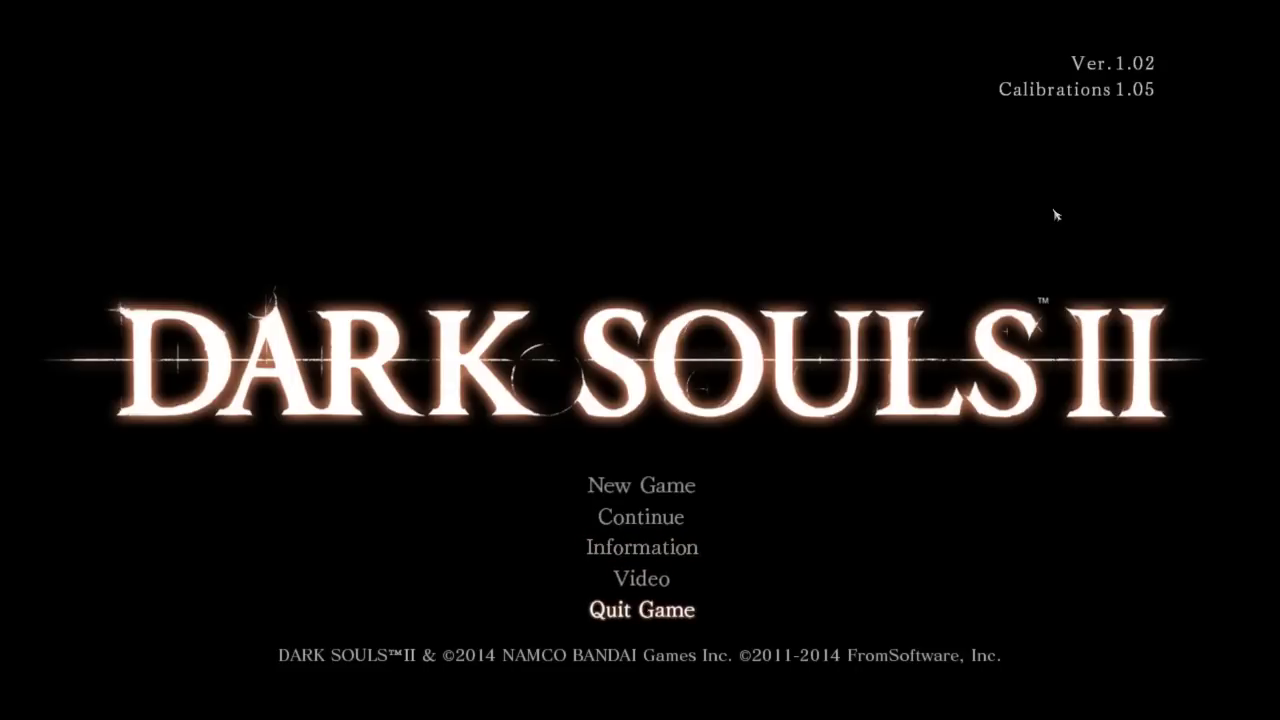
key(Return)
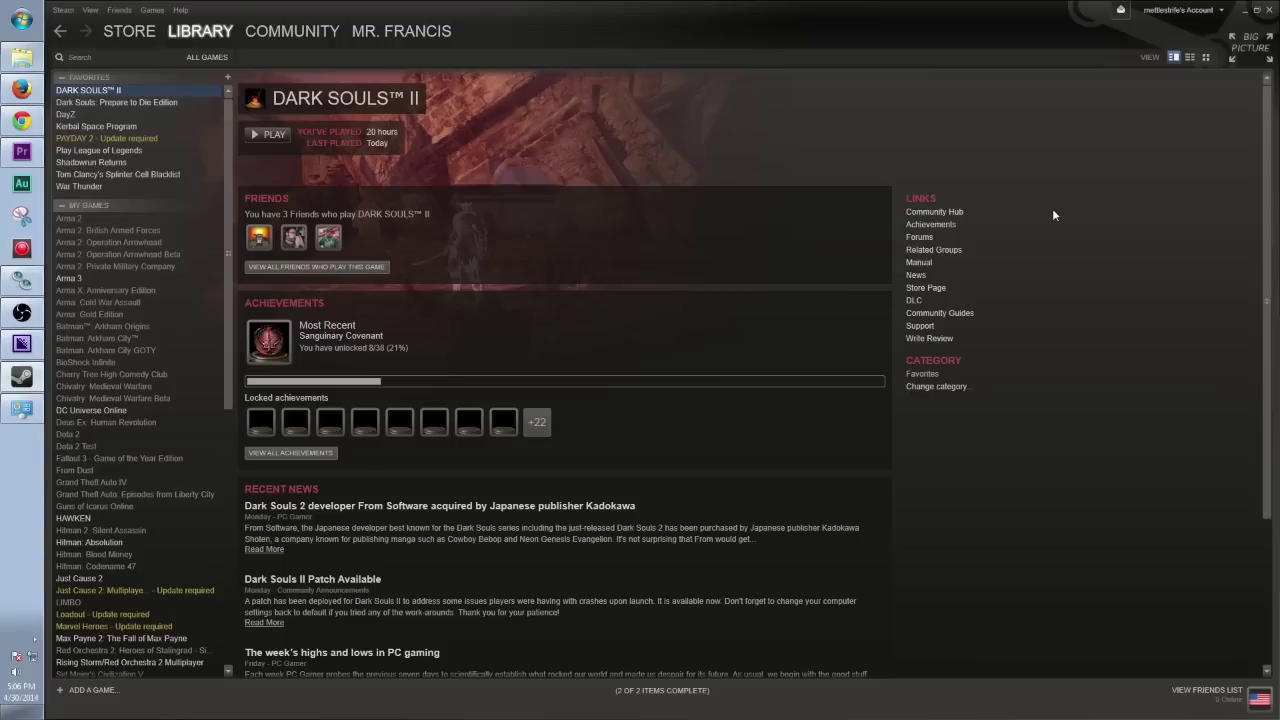
click(1239, 9)
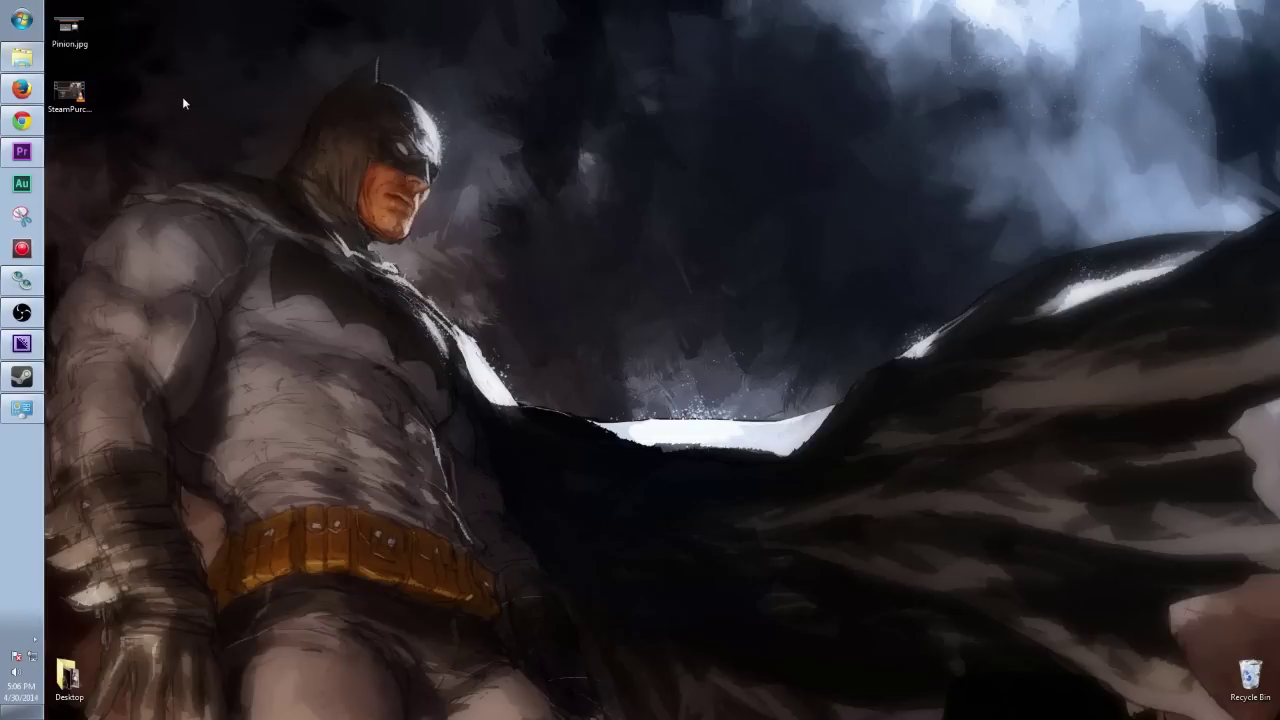
Open Windows Explorer, go up to the GameZone user folder and open its AppData folder.
click(24, 60)
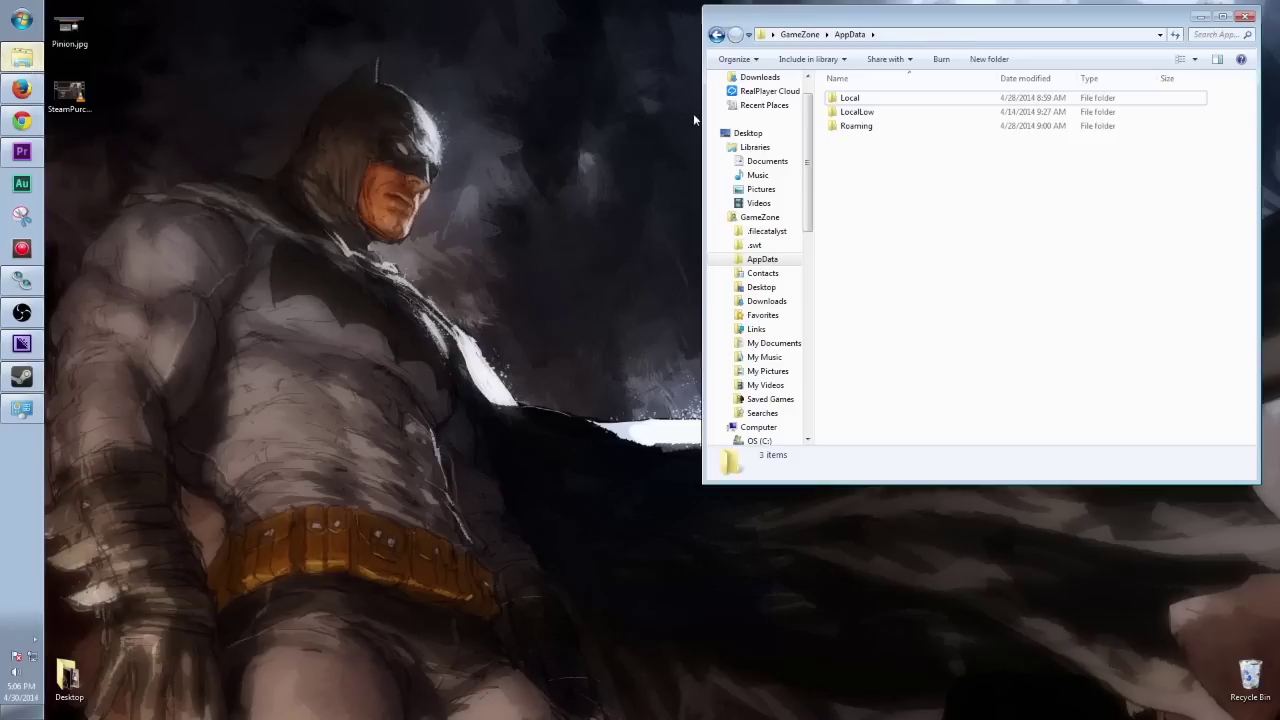
click(797, 35)
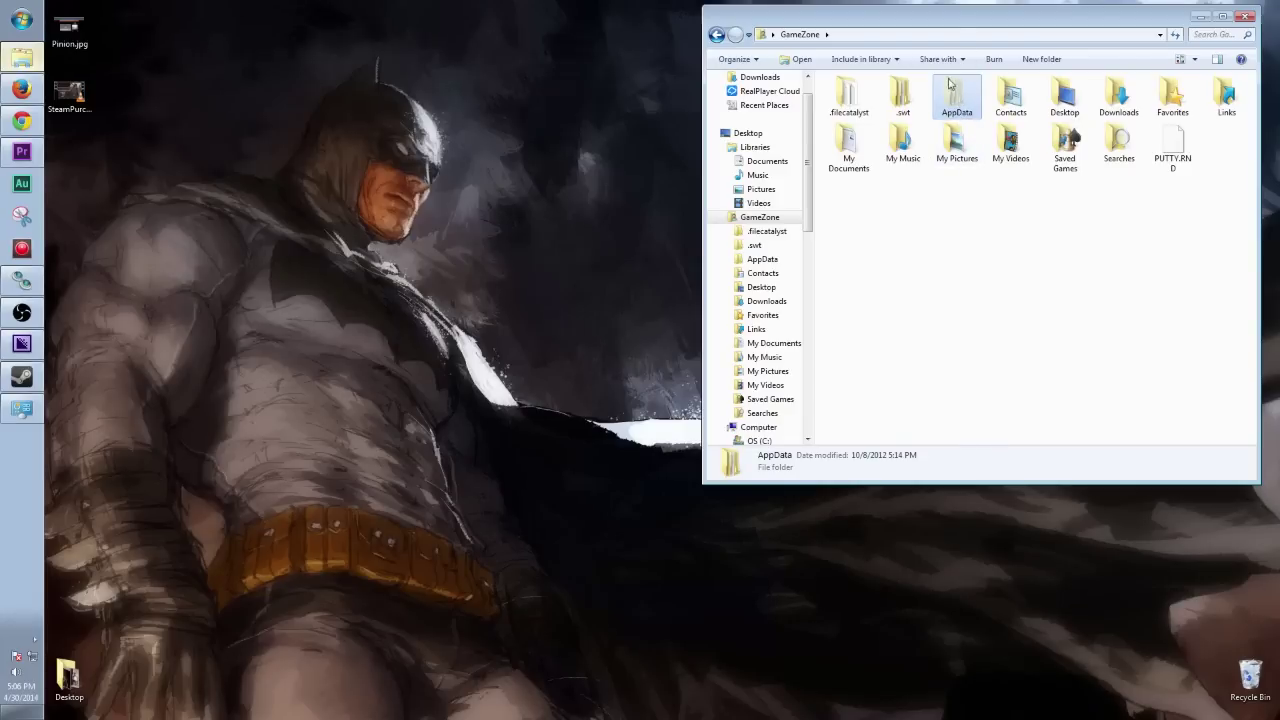
drag(962, 22, 930, 65)
double_click(922, 140)
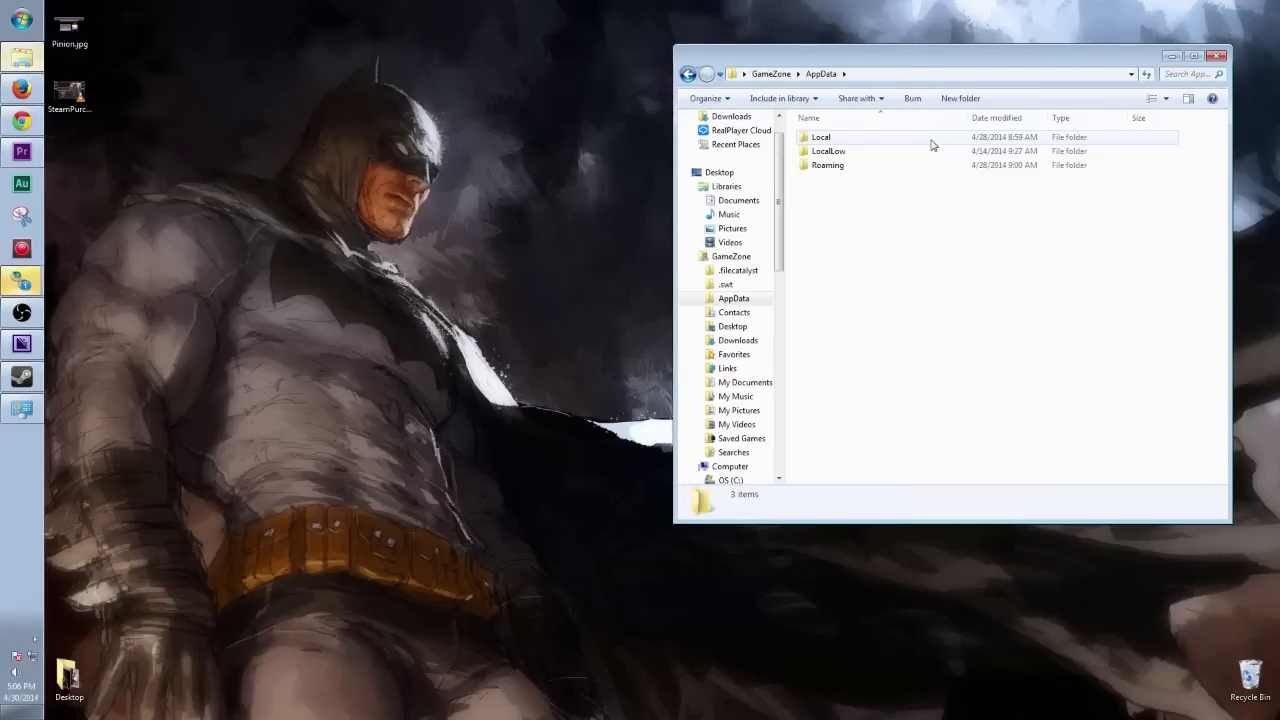
drag(818, 62, 845, 42)
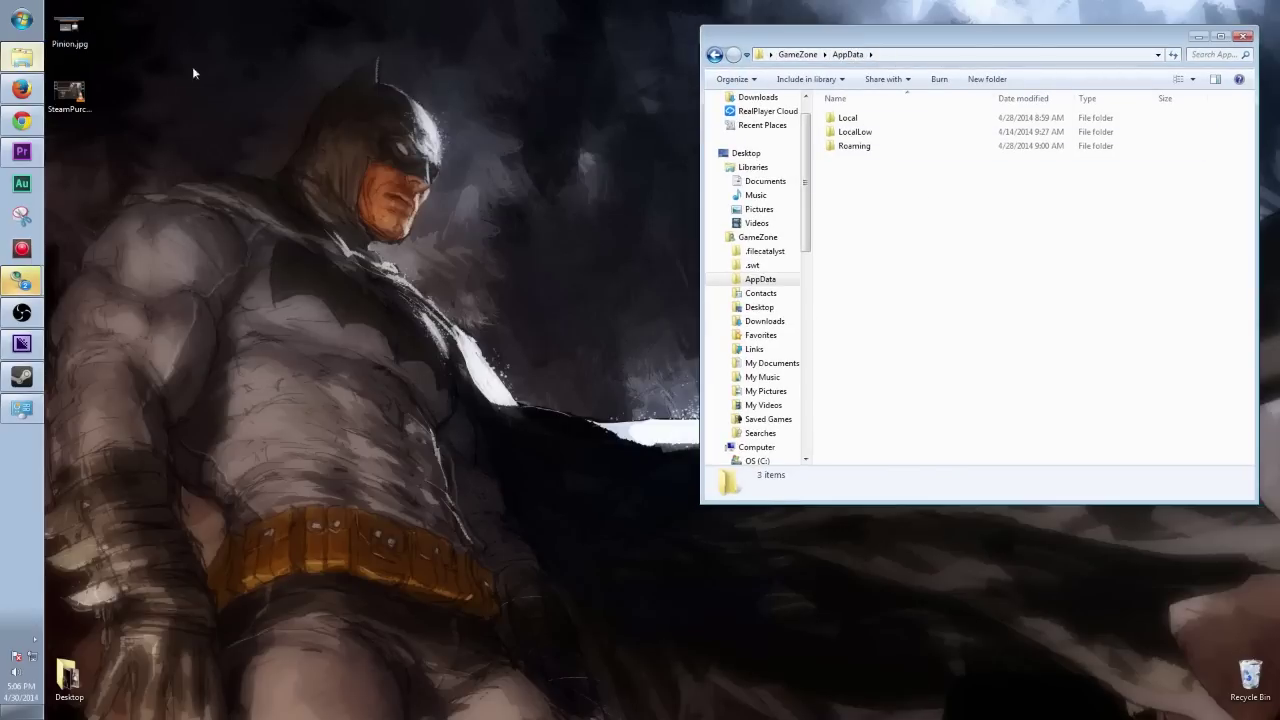
In Control Panel's Folder Options, confirm the option to show hidden files, folders, and drives, then minimize Control Panel.
click(19, 23)
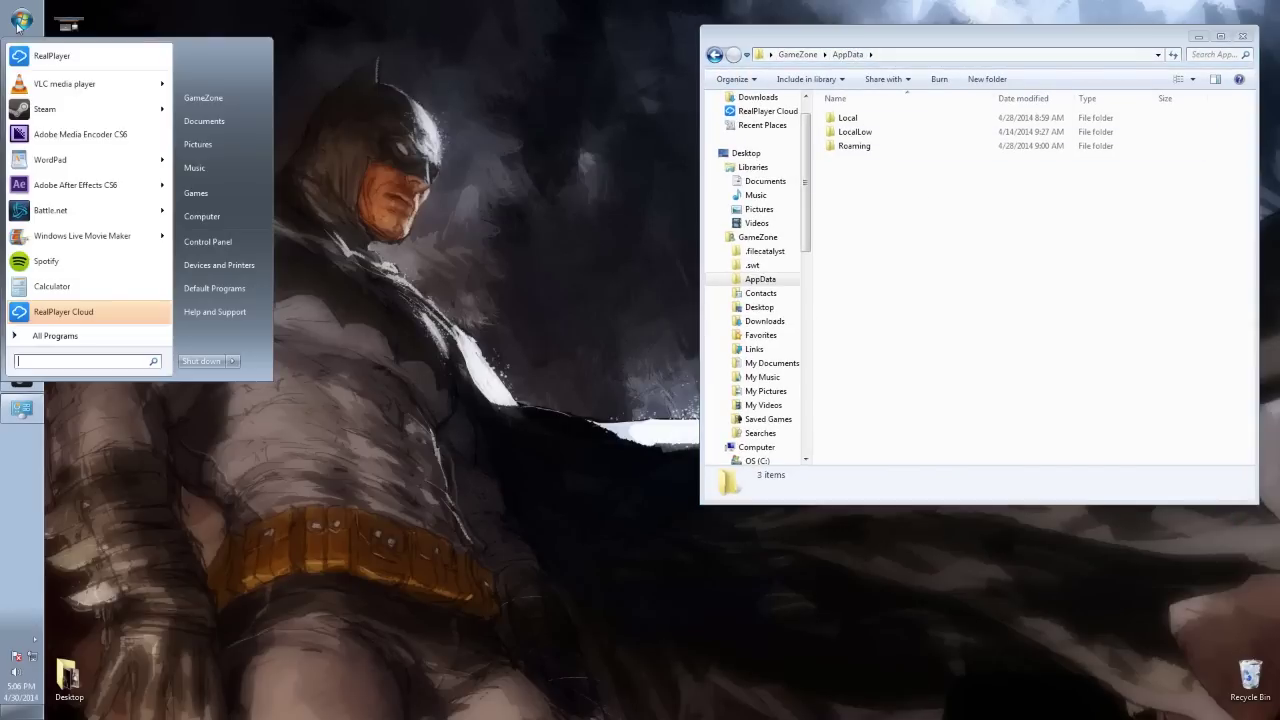
click(210, 242)
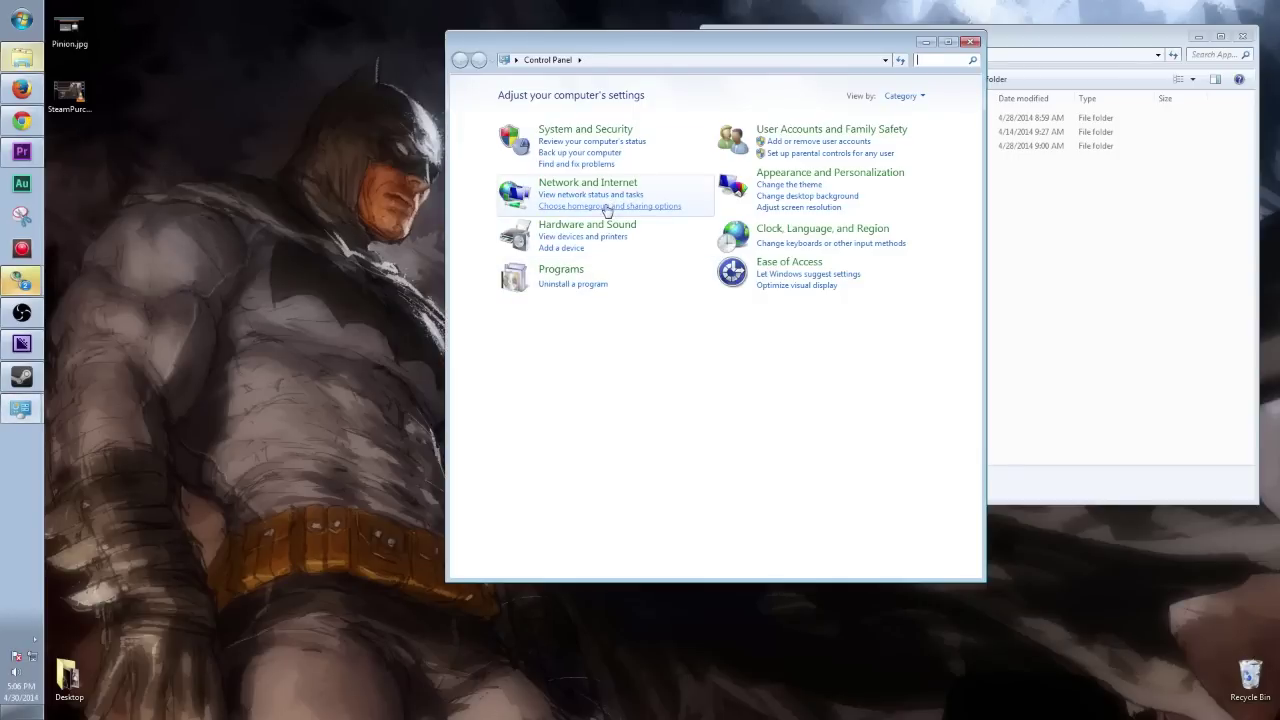
click(818, 177)
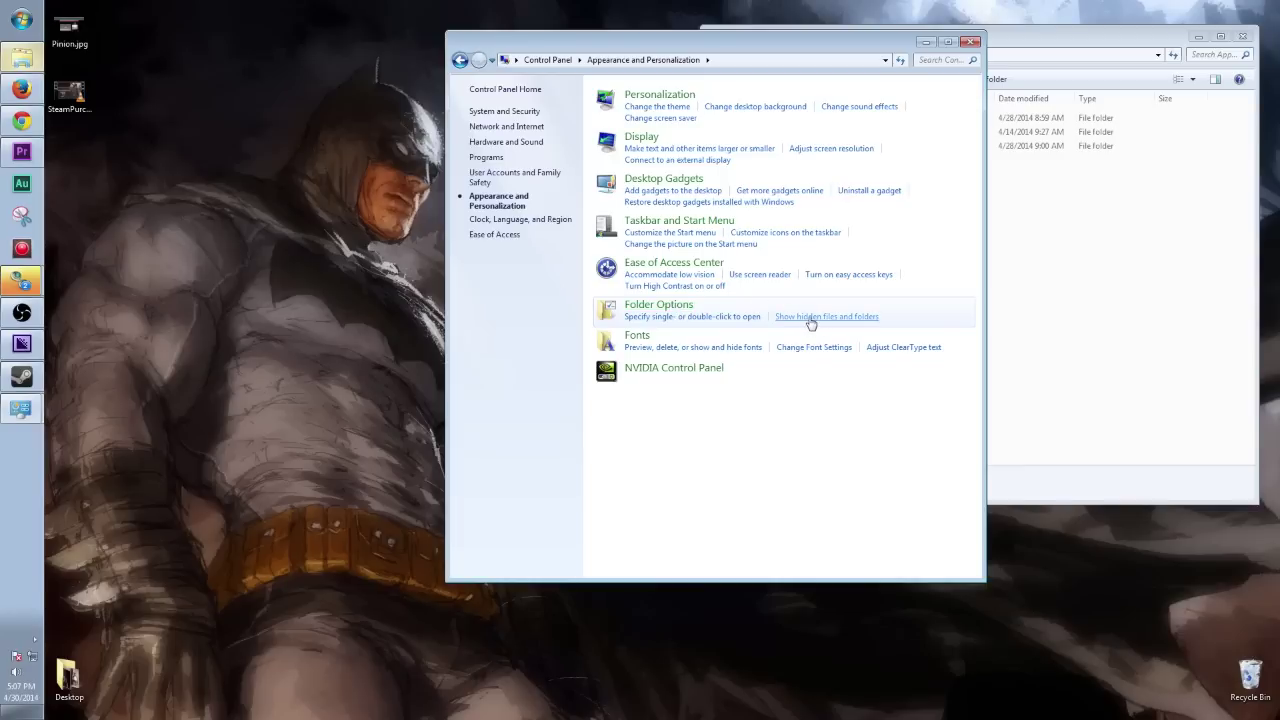
click(811, 318)
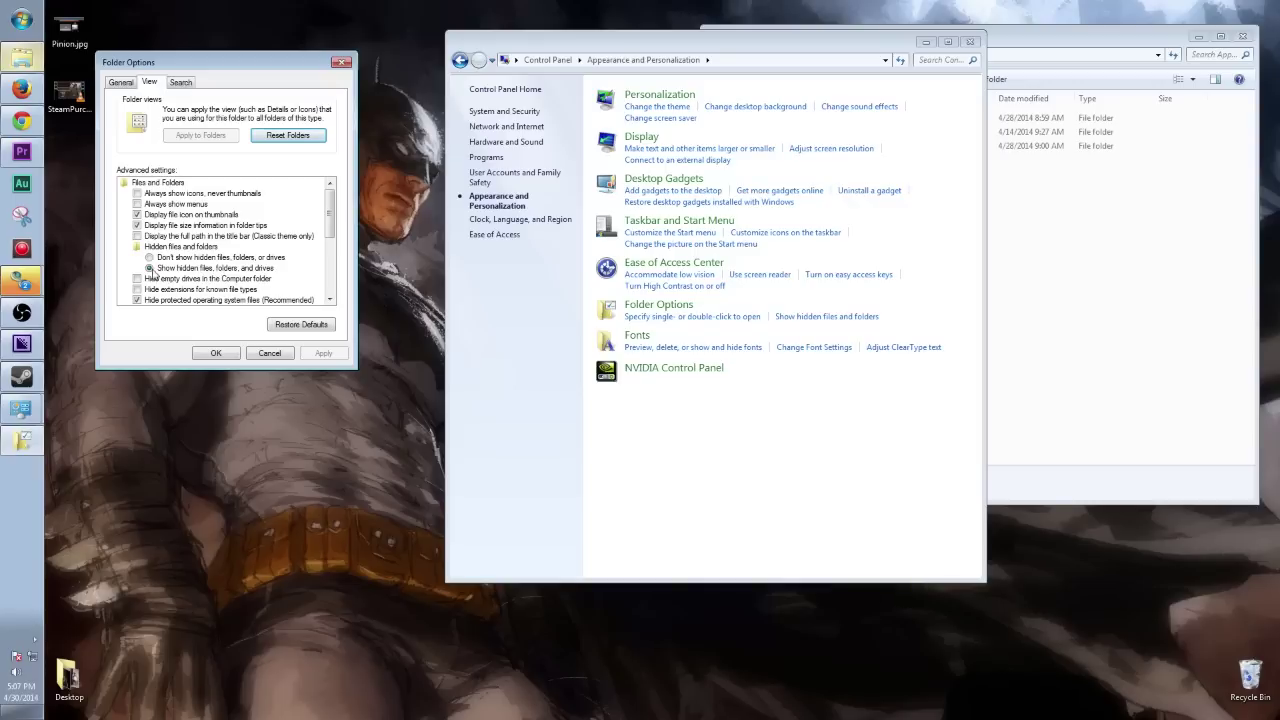
click(218, 353)
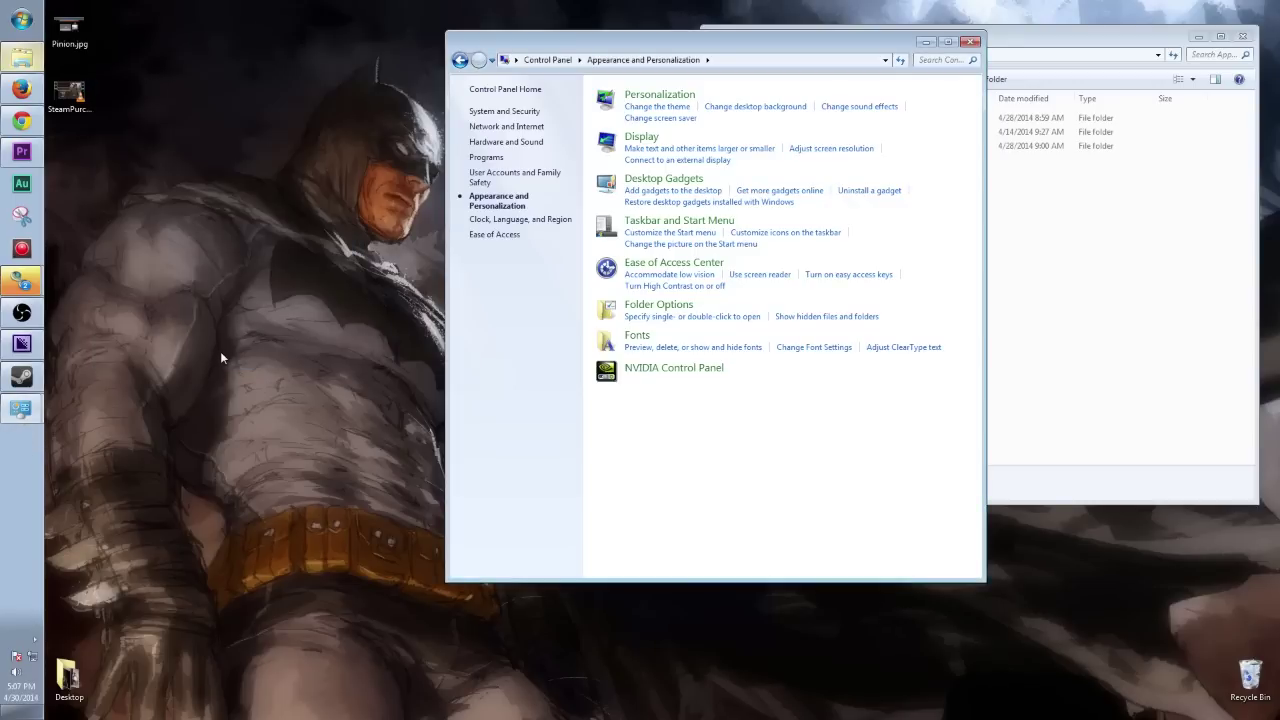
click(924, 45)
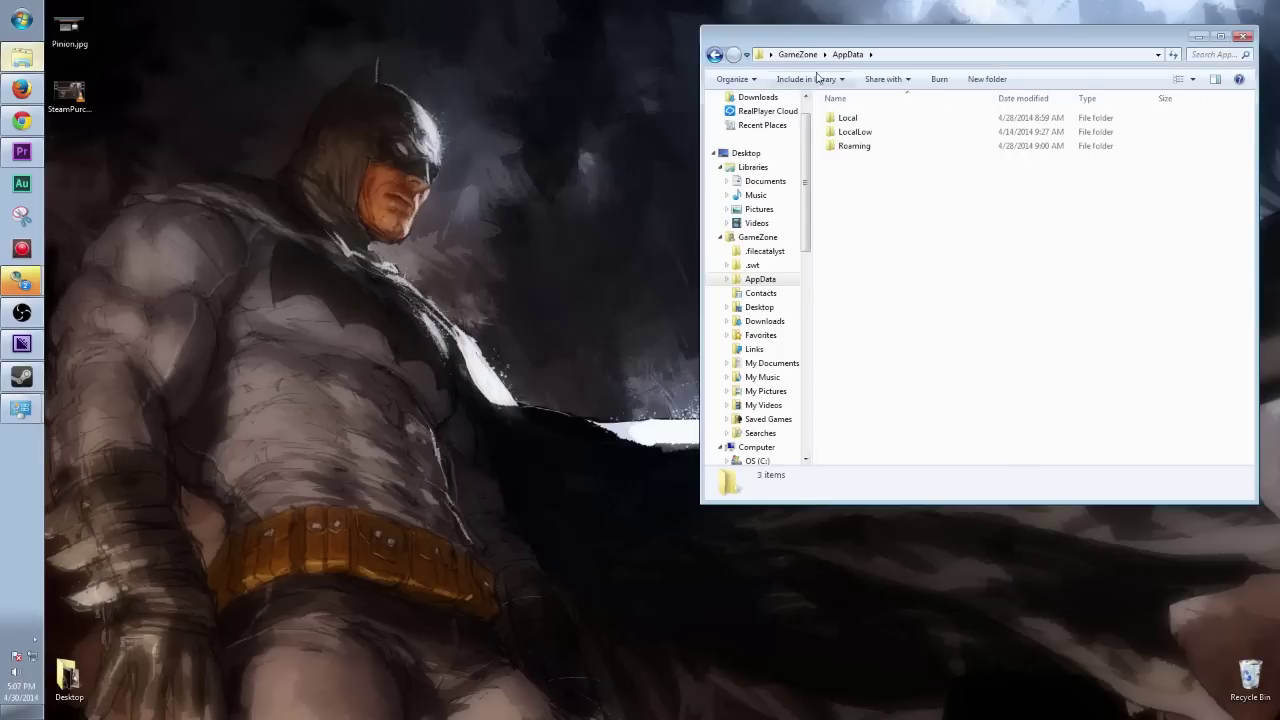
Browse from the GameZone folder through AppData, Roaming and DarkSoulsII into the save subfolder and select DARKSII0000.sl2.
click(797, 54)
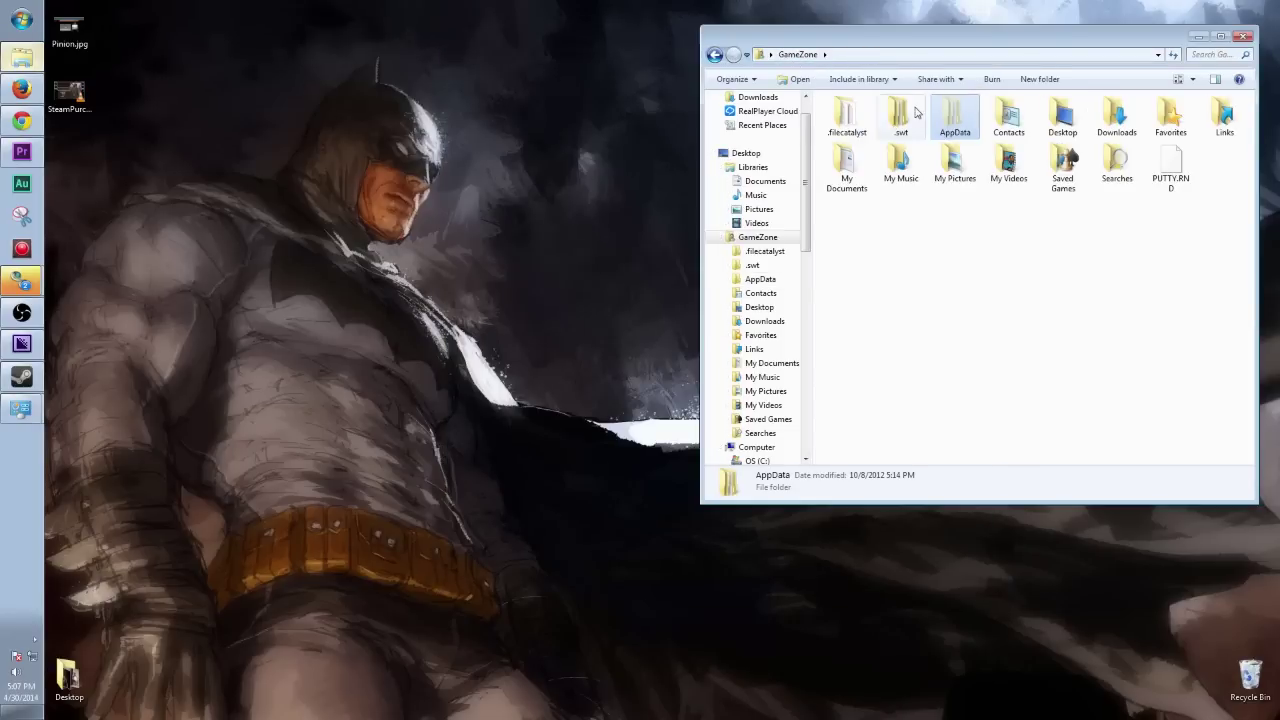
double_click(953, 118)
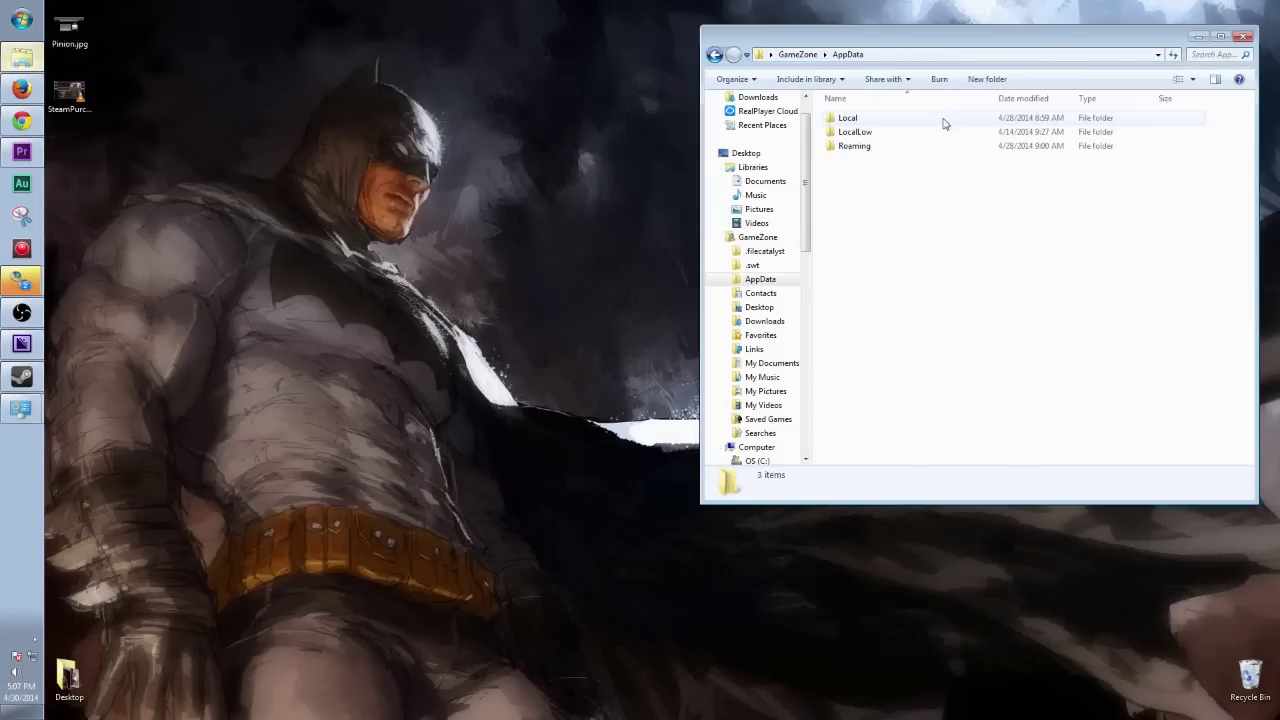
double_click(866, 151)
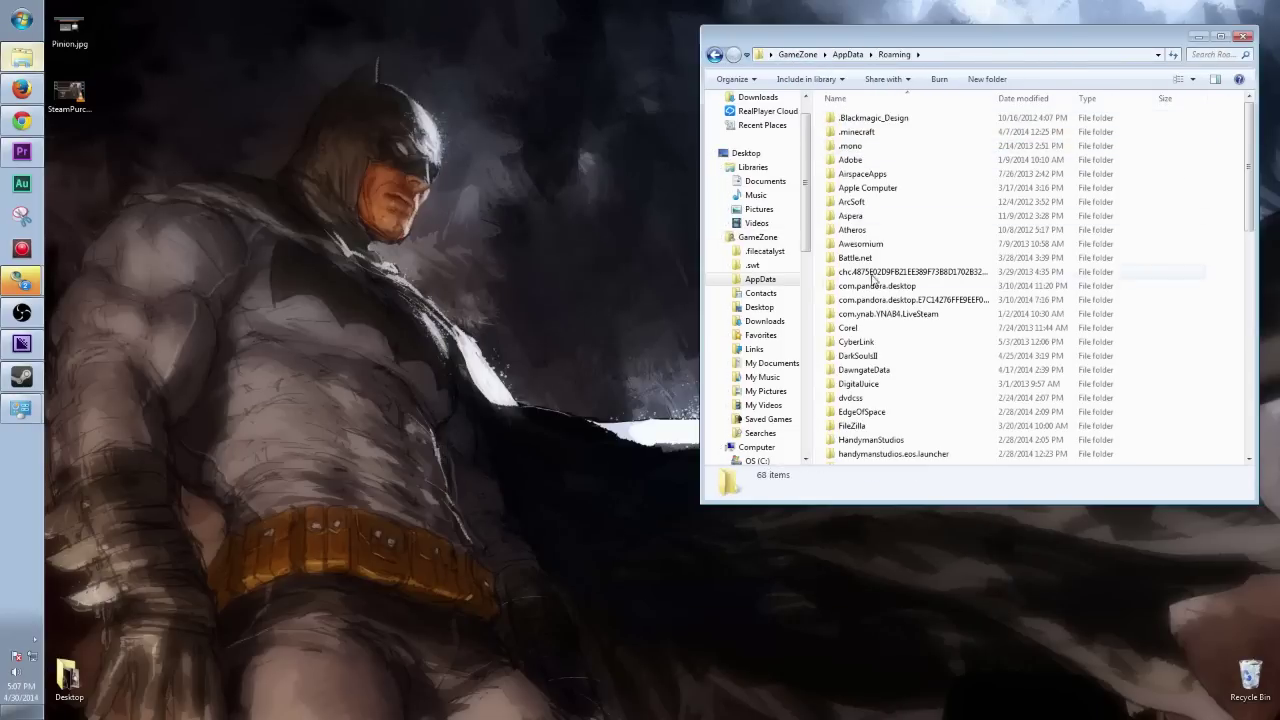
double_click(858, 356)
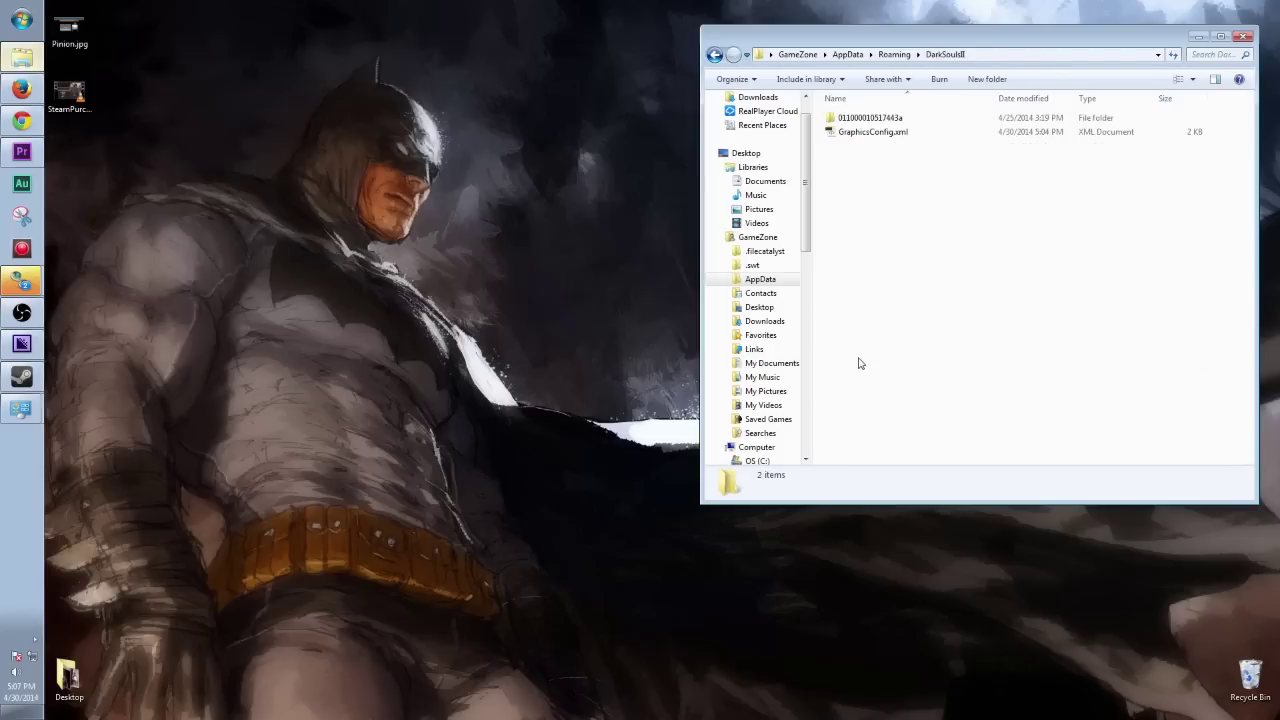
double_click(900, 120)
click(875, 118)
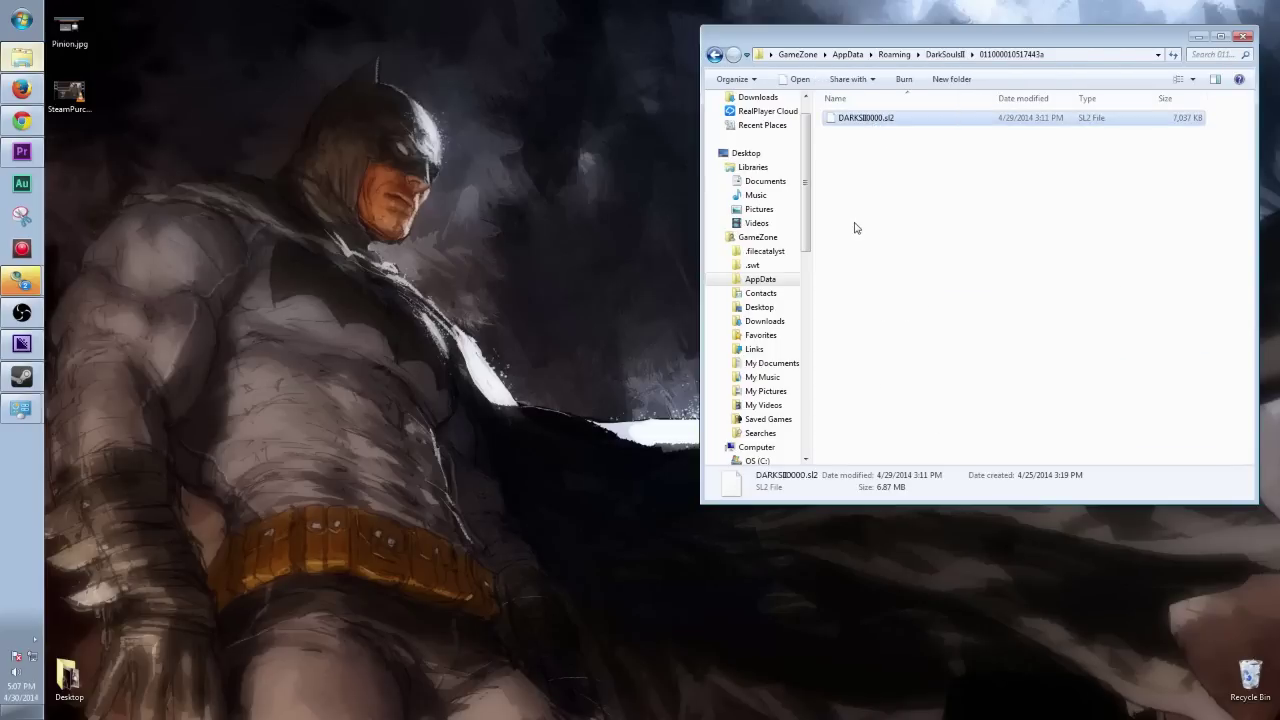
Copy the DARKSII0000.sl2 save file and paste the copy onto the desktop.
right_click(869, 124)
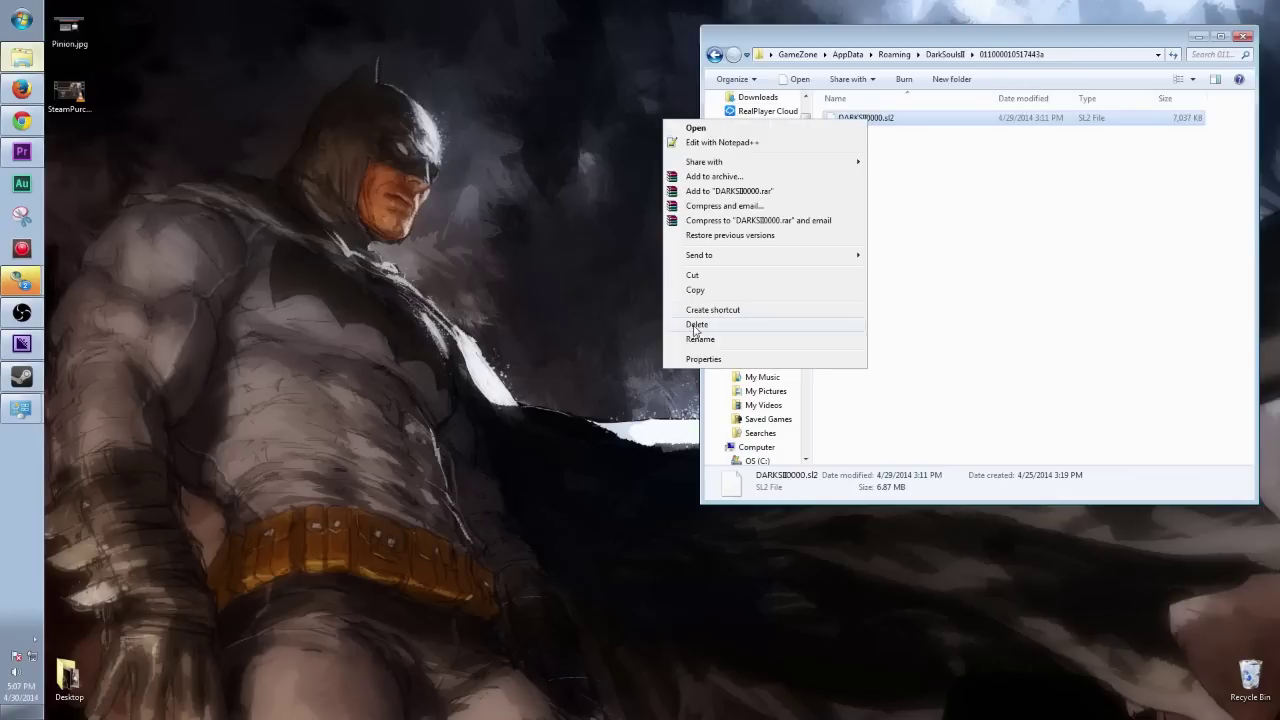
click(705, 290)
right_click(530, 162)
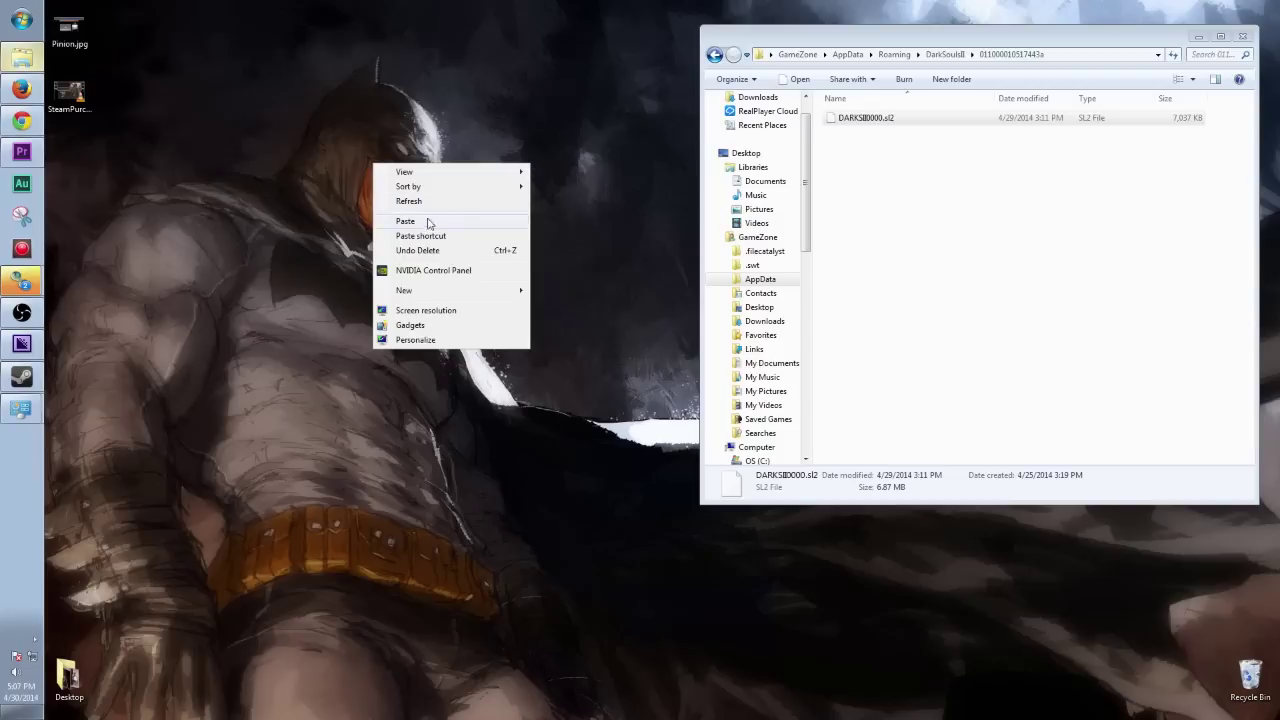
click(430, 221)
Rename the desktop copy of the save file to DARKSII0000(work).sl2.
click(533, 190)
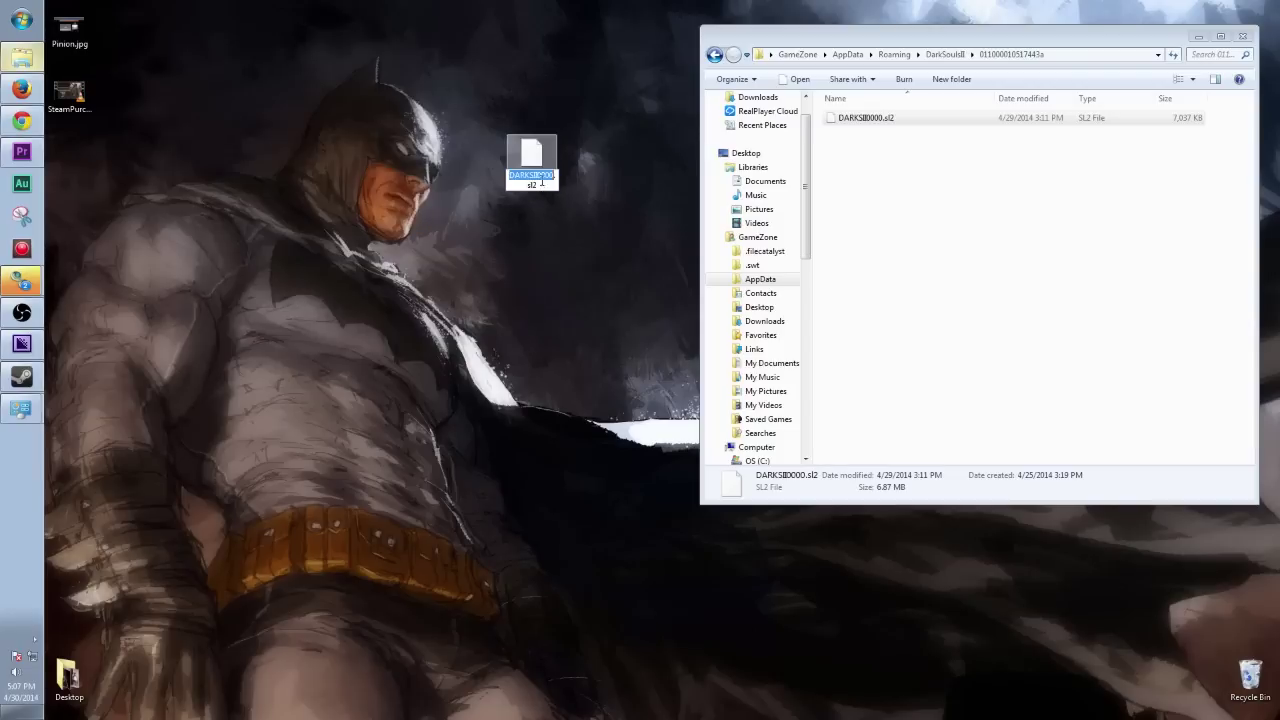
key(Right)
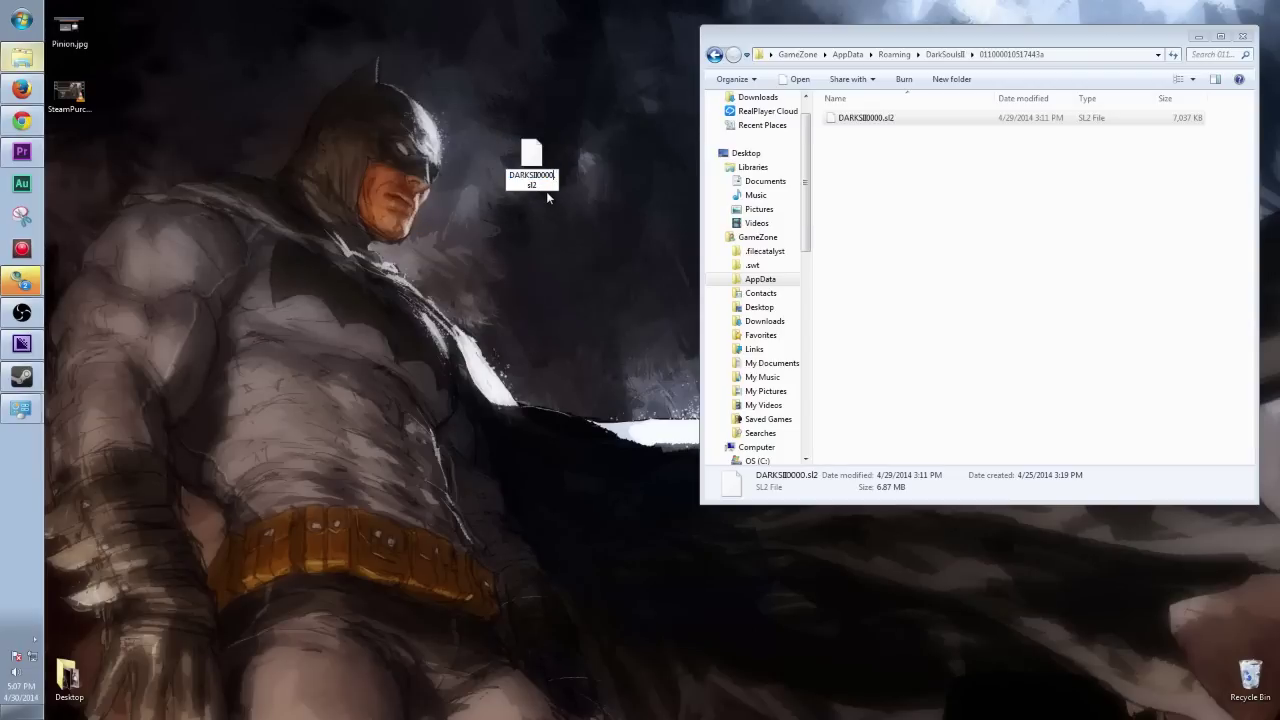
key(Right)
text(()
text(v)
key(Return)
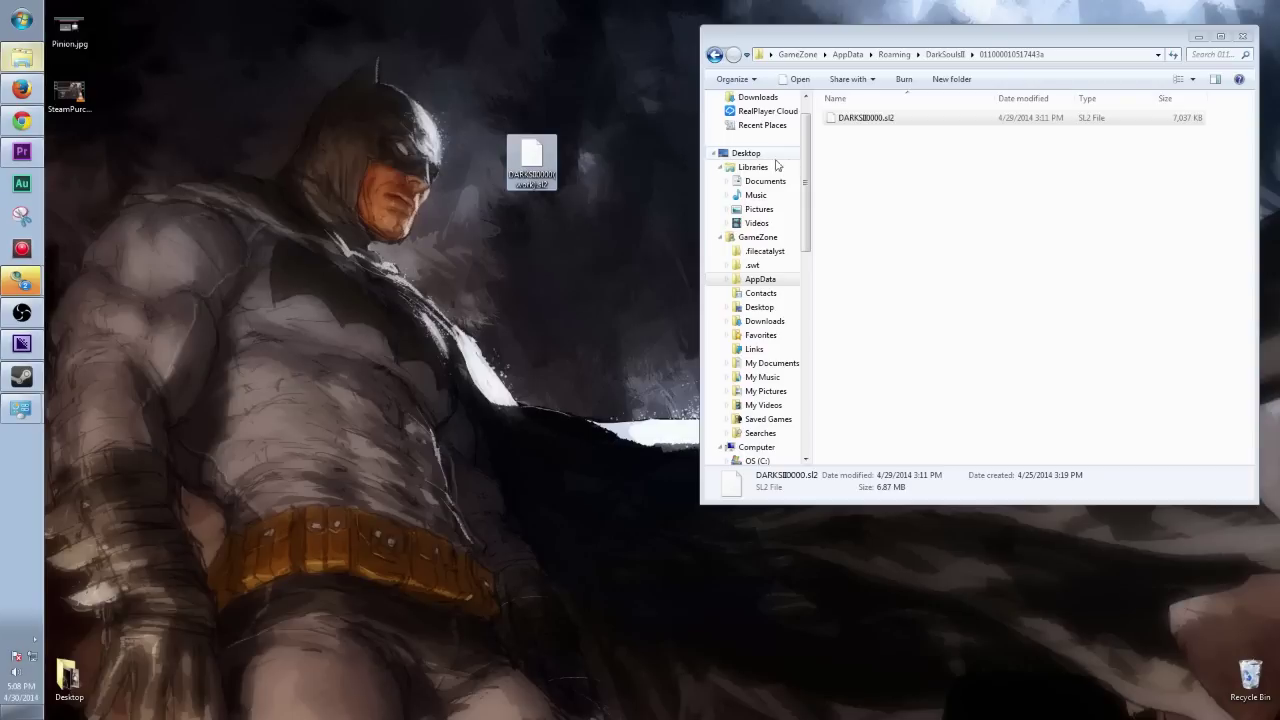
Move the renamed save copy from the desktop to the Recycle Bin, keeping the original in the save folder.
click(884, 161)
click(867, 126)
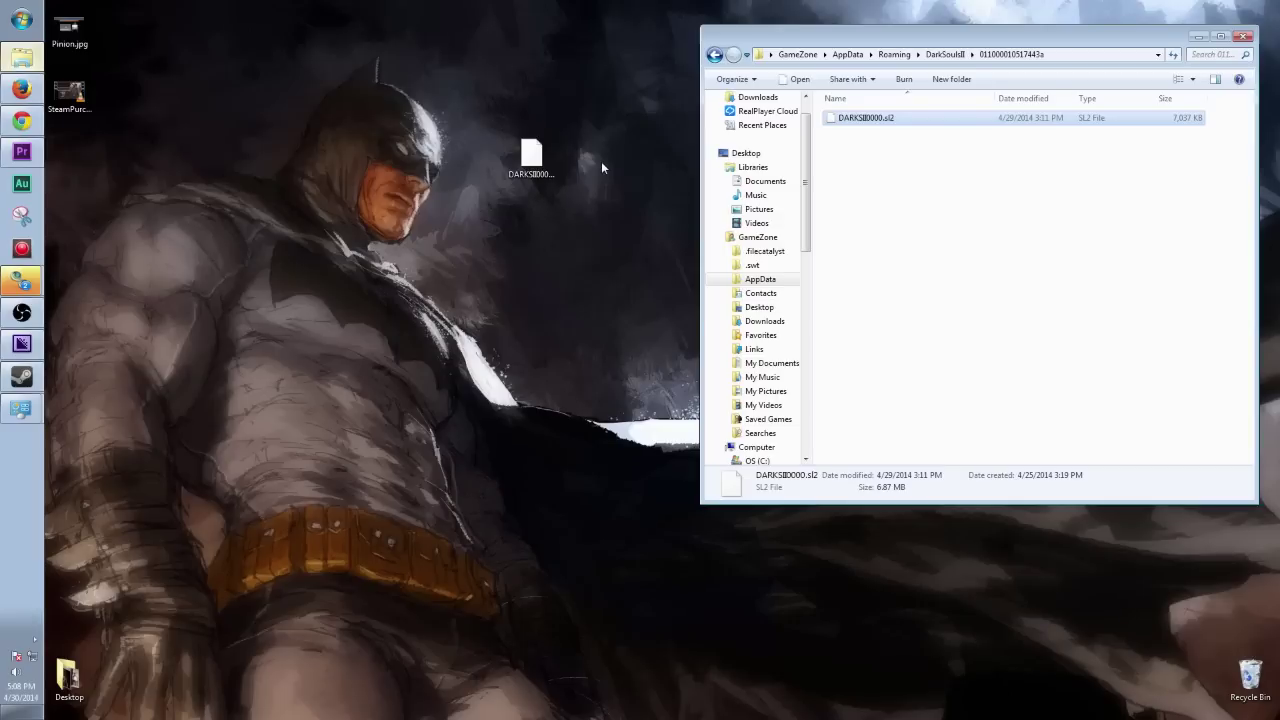
click(533, 158)
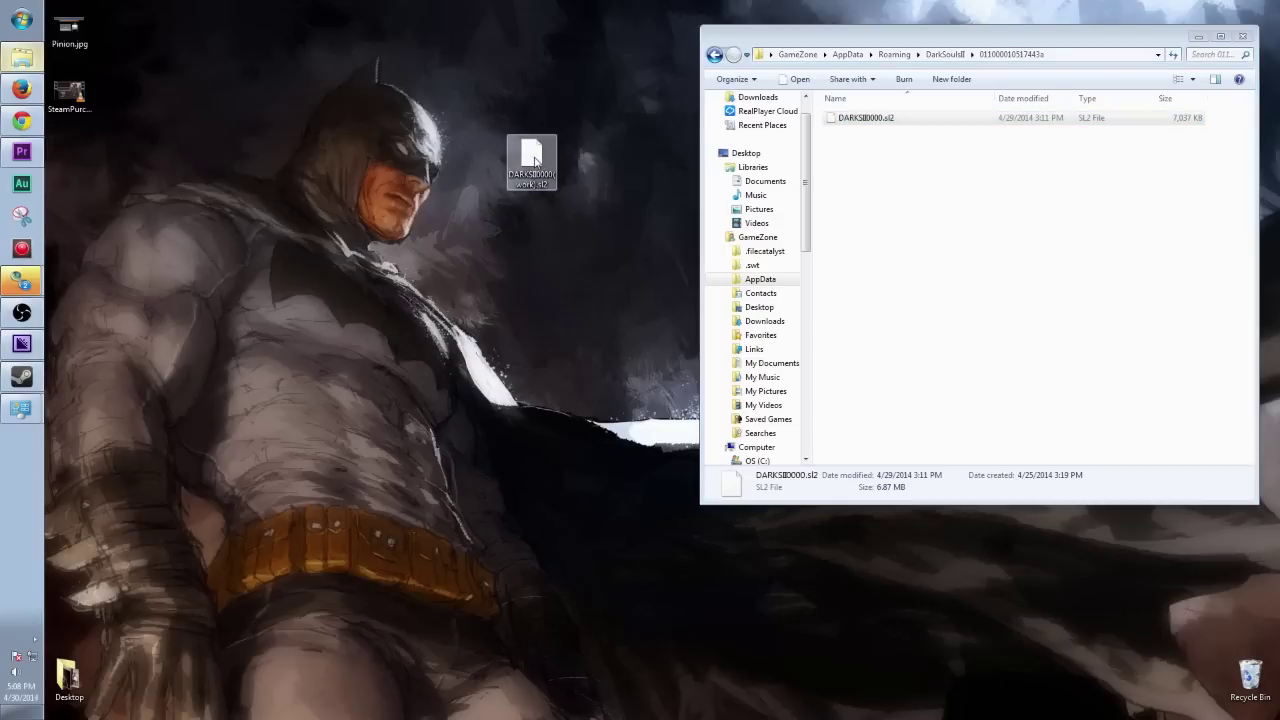
drag(539, 167, 1271, 679)
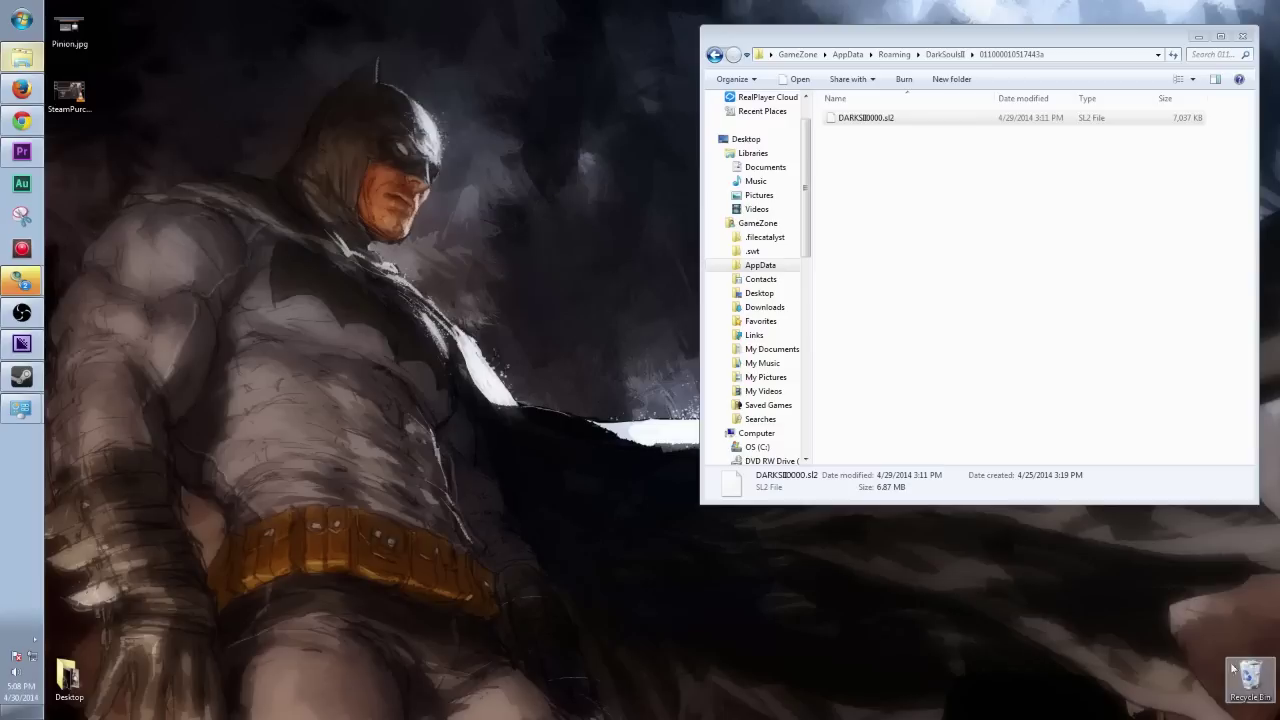
click(880, 185)
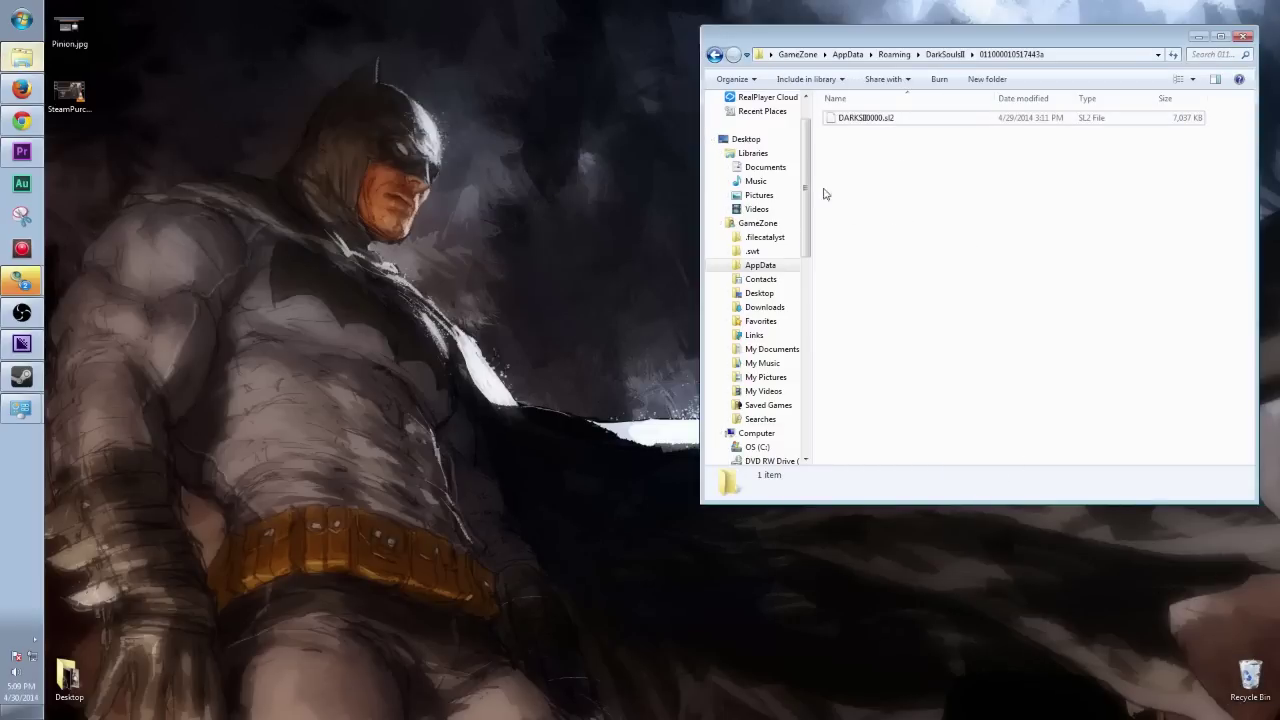
click(584, 142)
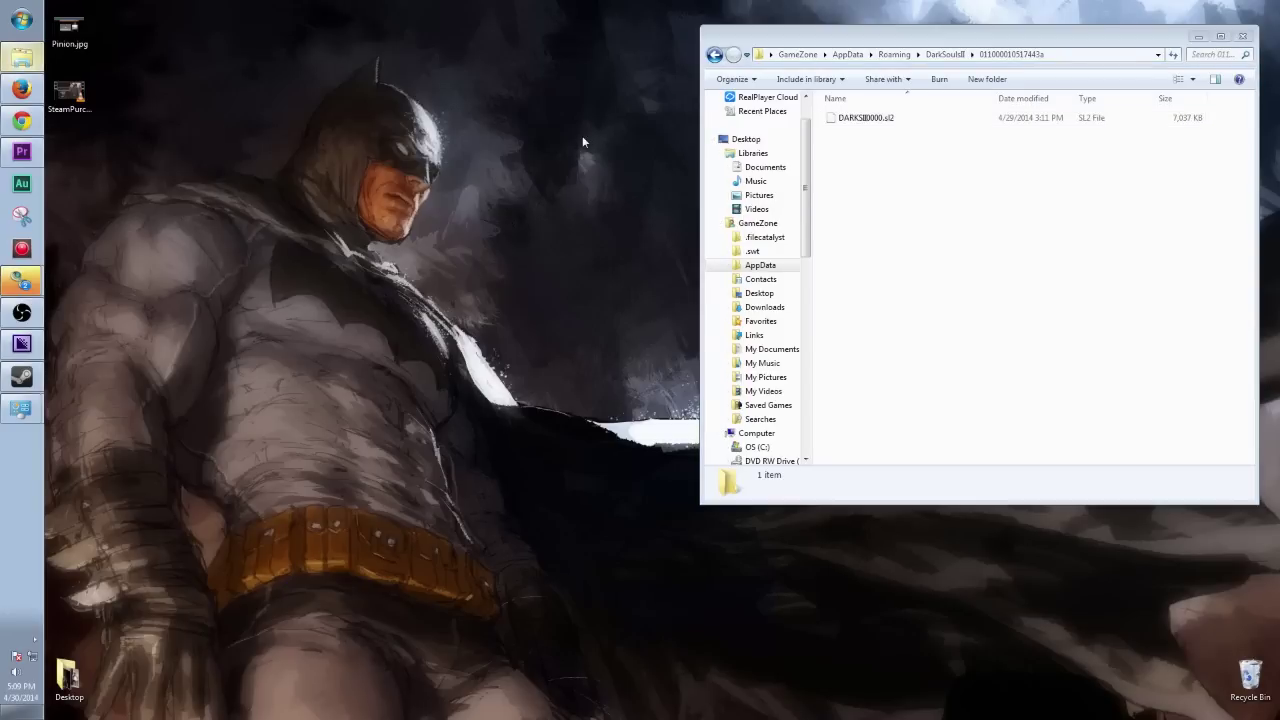